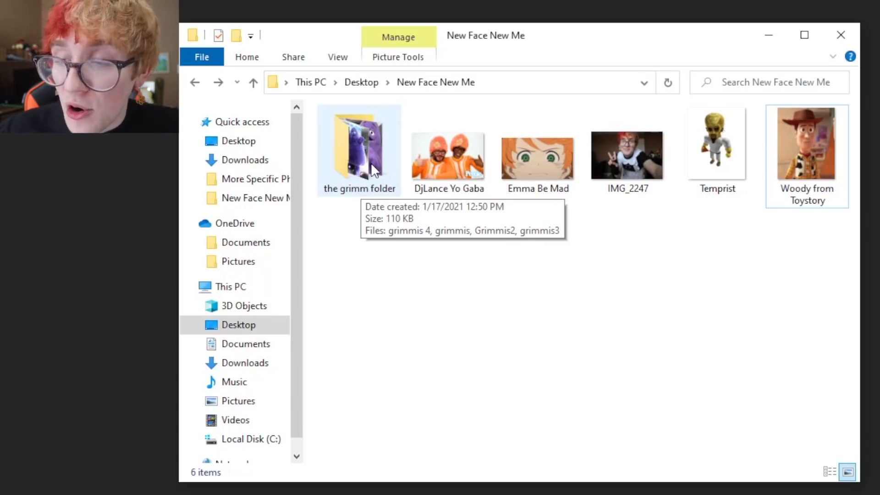
# Step: Open the grimm folder in File Explorer and select its four grimmis images
pyautogui.doubleClick(391, 160)
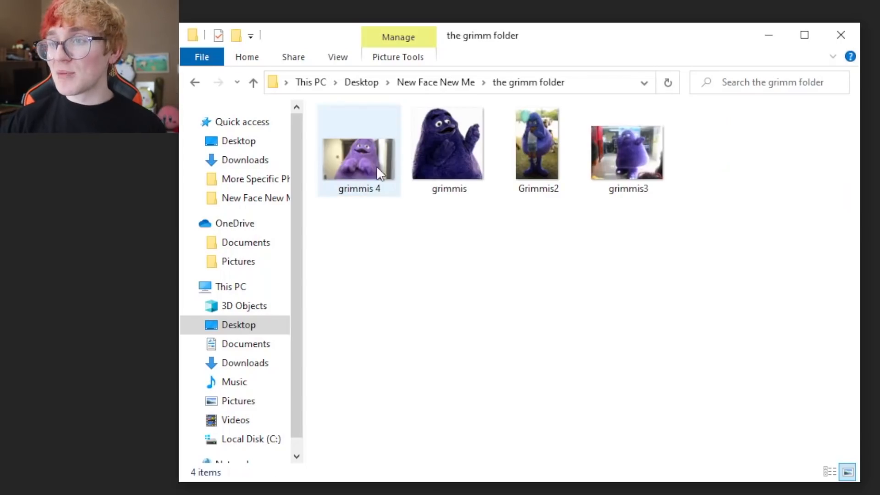
pyautogui.moveTo(730, 242); pyautogui.dragTo(320, 172)
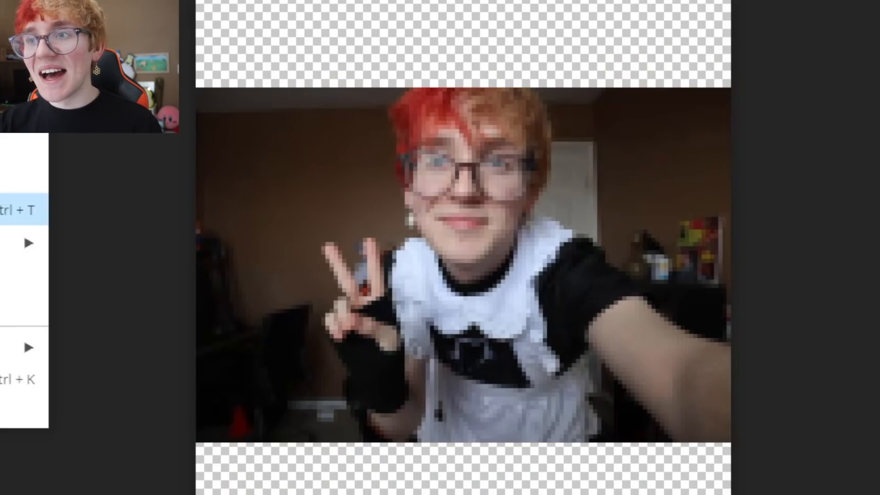
# Step: Enlarge the selfie photo, shift it down-left, and commit the transform
pyautogui.click(16, 210)
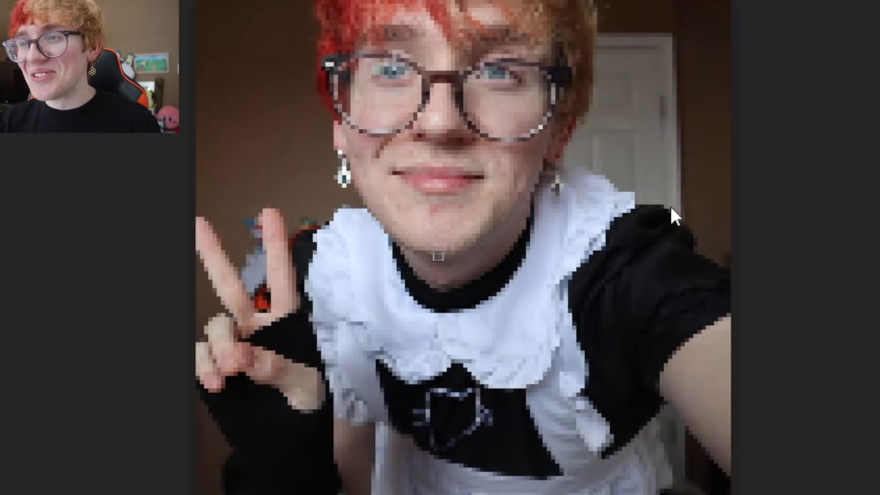
pyautogui.moveTo(670, 205); pyautogui.dragTo(648, 242)
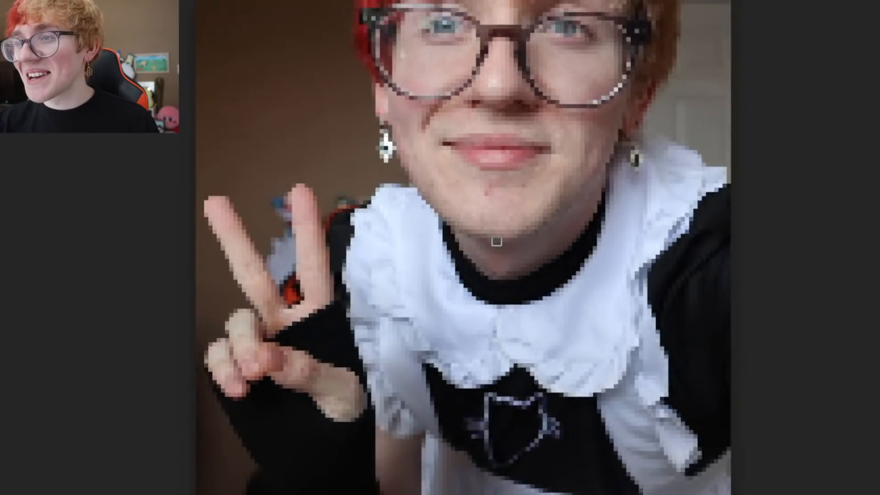
pyautogui.moveTo(667, 75); pyautogui.dragTo(617, 225)
pyautogui.press('Return')
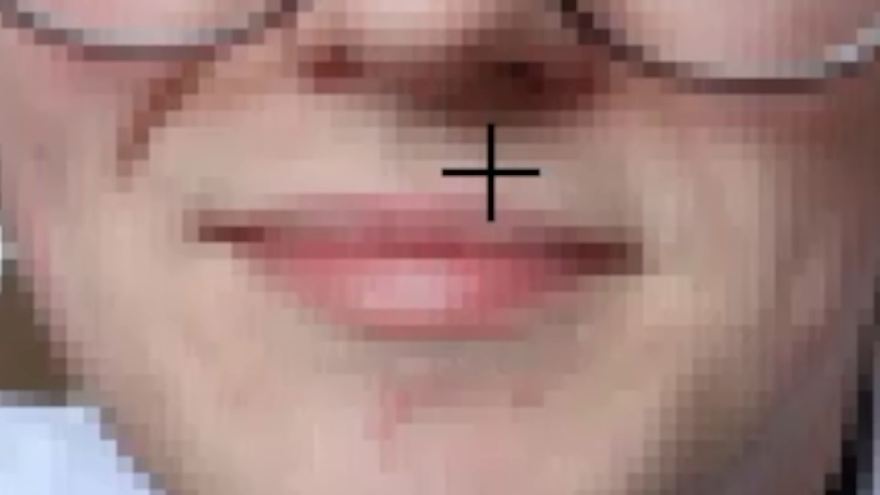
# Step: Trace a freehand lasso selection around the lips in the selfie
pyautogui.moveTo(491, 173)
pyautogui.mouseDown()
pyautogui.moveTo(269, 205)
pyautogui.moveTo(655, 230)
pyautogui.mouseUp()
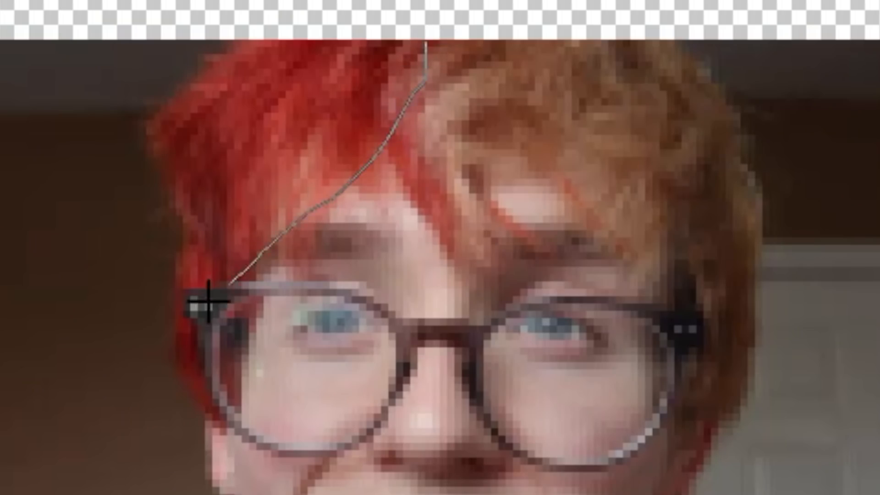
pyautogui.moveTo(179, 46); pyautogui.dragTo(413, 32)
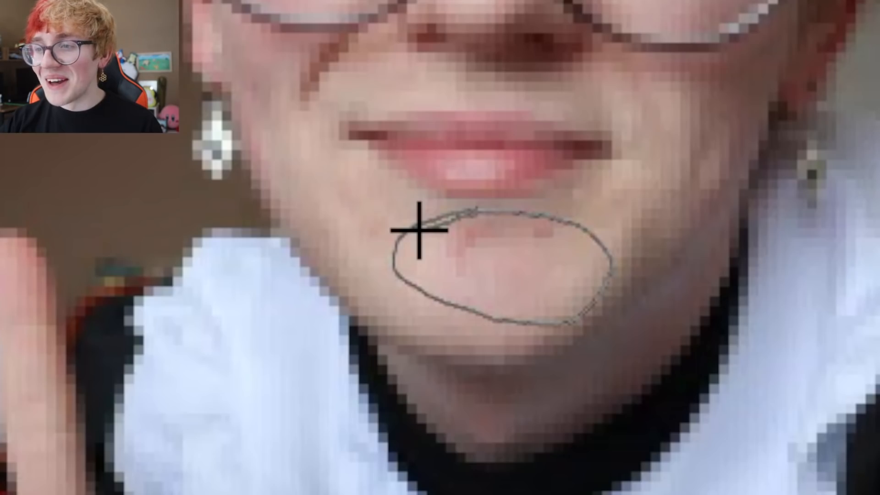
pyautogui.moveTo(419, 231); pyautogui.dragTo(419, 232)
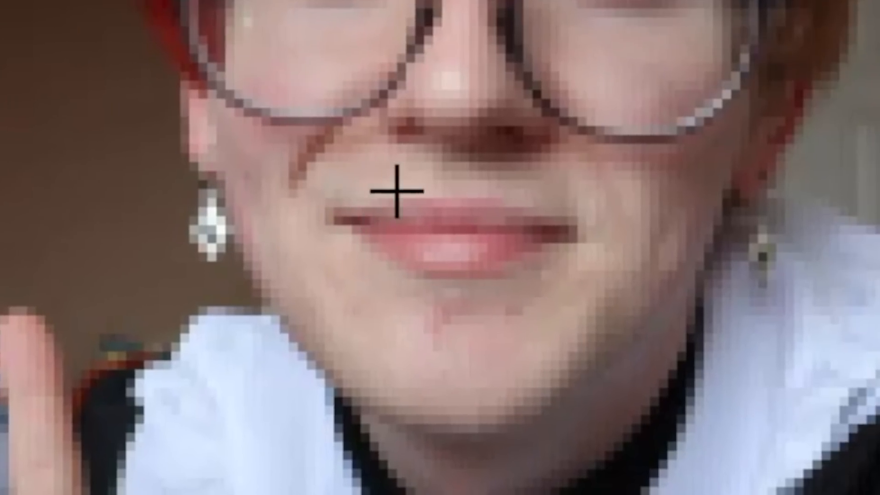
pyautogui.moveTo(427, 170)
pyautogui.mouseDown()
pyautogui.moveTo(325, 210)
pyautogui.moveTo(315, 254)
pyautogui.moveTo(611, 308)
pyautogui.moveTo(434, 158)
pyautogui.moveTo(254, 219)
pyautogui.mouseUp()
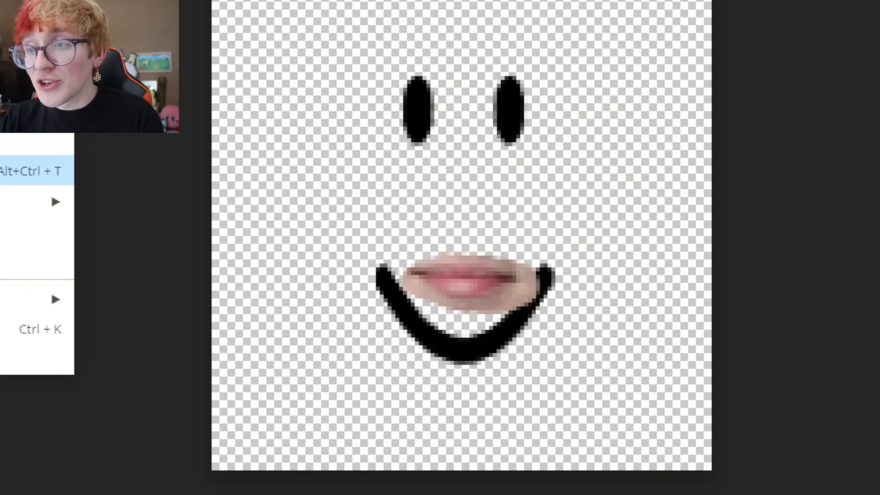
# Step: Scale the pasted lips up to about 49×22 px and nudge them left over the mouth
pyautogui.click(32, 172)
pyautogui.moveTo(398, 252); pyautogui.dragTo(347, 247)
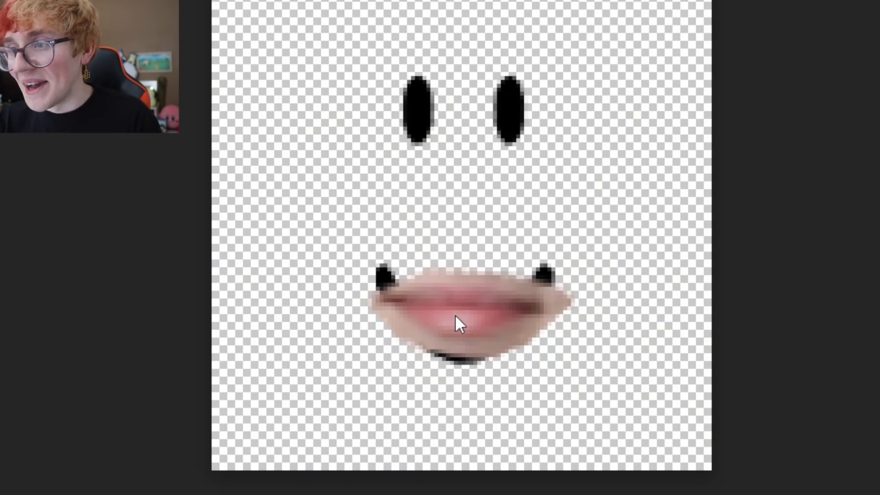
pyautogui.moveTo(455, 315); pyautogui.dragTo(447, 314)
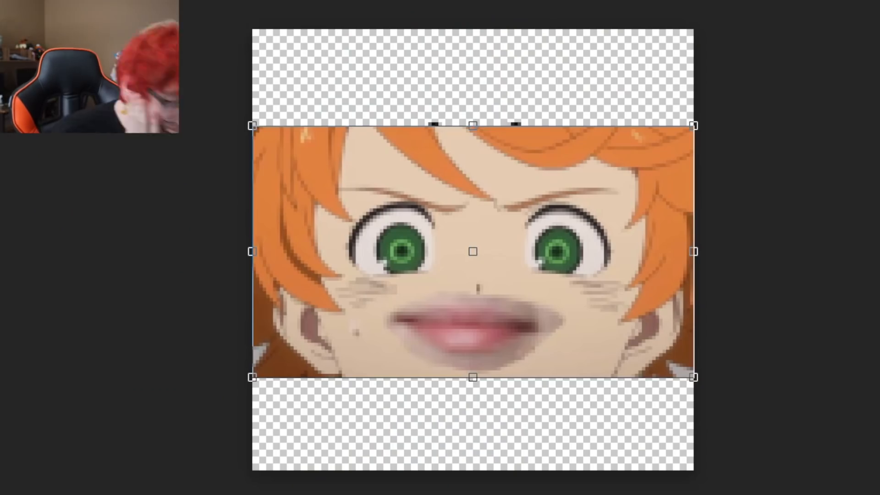
# Step: Trim Emma's picture down to the green eyes, then delete the old black eyes and smile
pyautogui.hotkey('shift', 'Up')
pyautogui.hotkey('shift', 'Up')
pyautogui.hotkey('shift', 'Up')
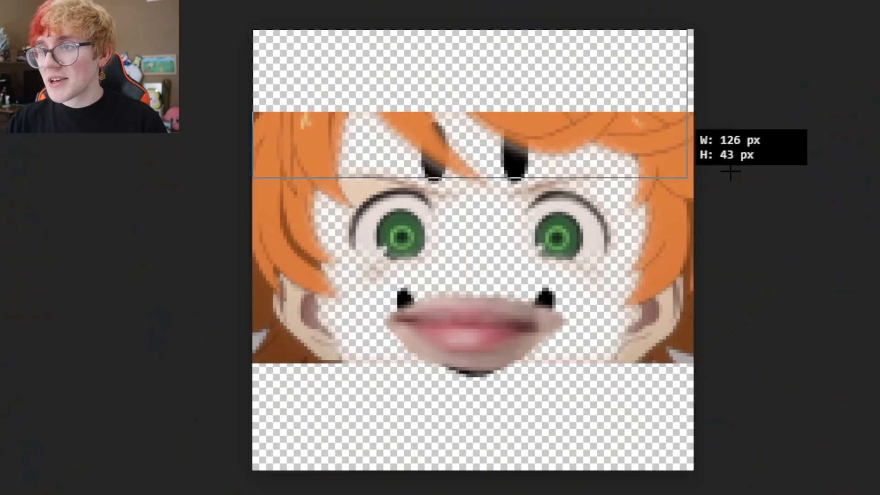
pyautogui.moveTo(731, 171); pyautogui.dragTo(782, 171)
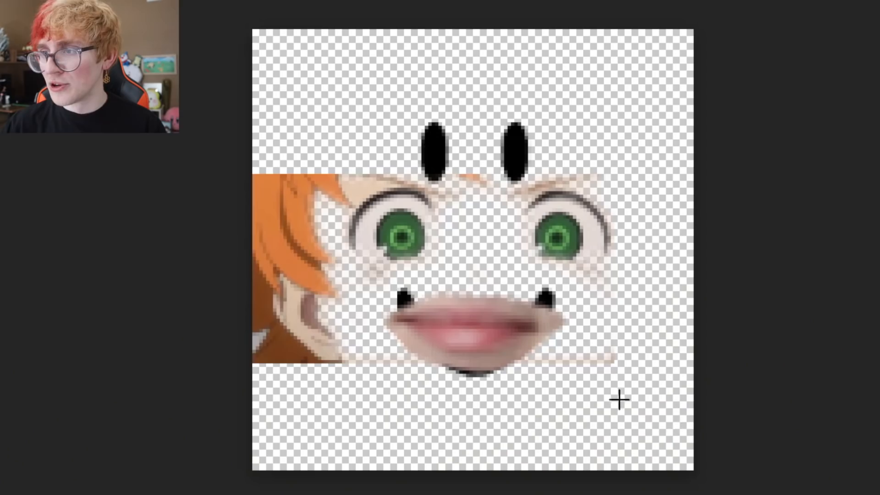
pyautogui.moveTo(619, 399); pyautogui.dragTo(172, 272)
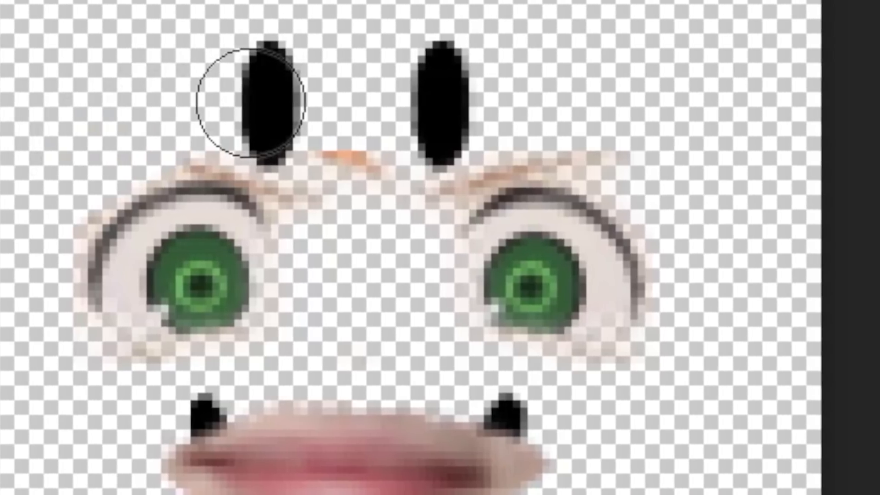
pyautogui.click(465, 186)
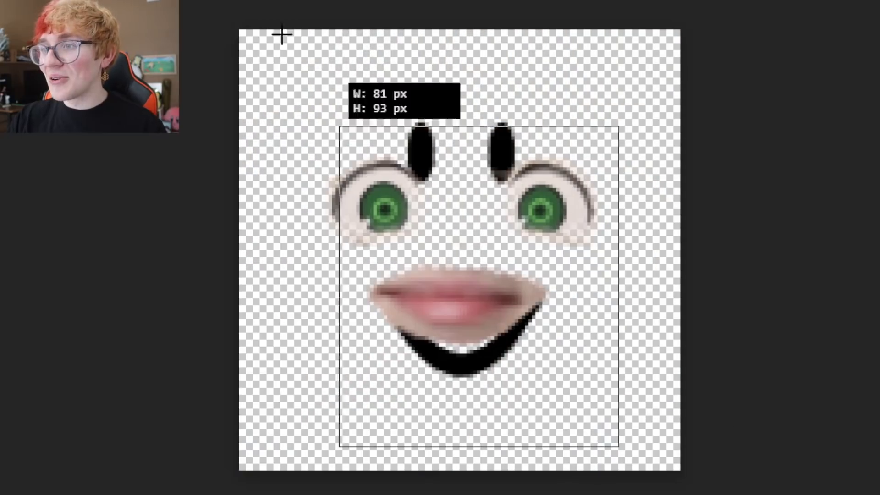
pyautogui.moveTo(281, 34); pyautogui.dragTo(240, 30)
pyautogui.press('Delete')
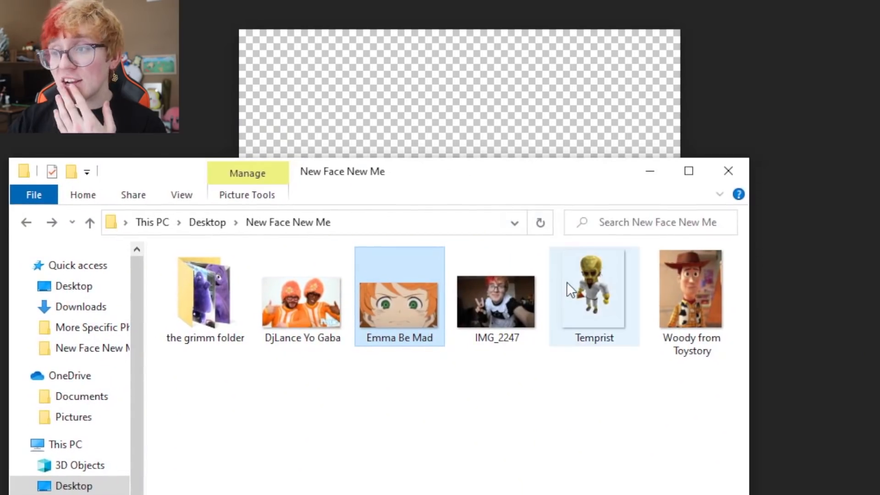
# Step: Drop the Temprist image from Explorer onto the face canvas and shift it up-left
pyautogui.moveTo(573, 293); pyautogui.dragTo(468, 299)
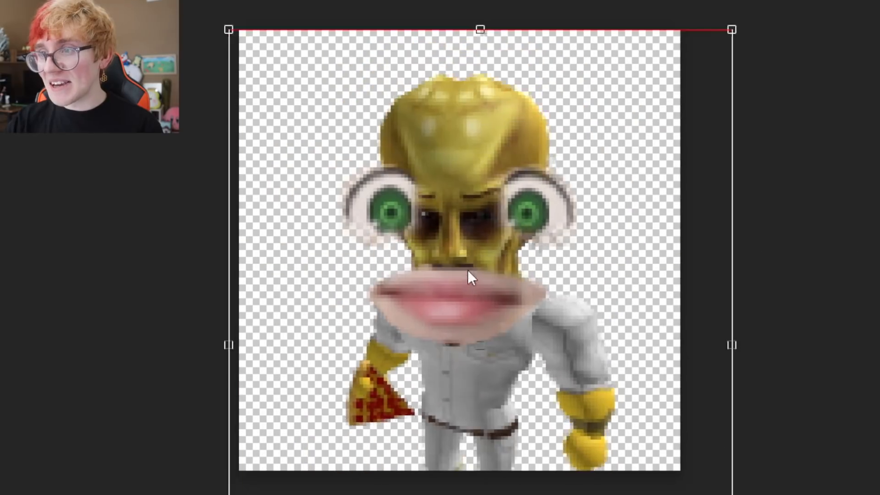
pyautogui.moveTo(468, 270); pyautogui.dragTo(423, 238)
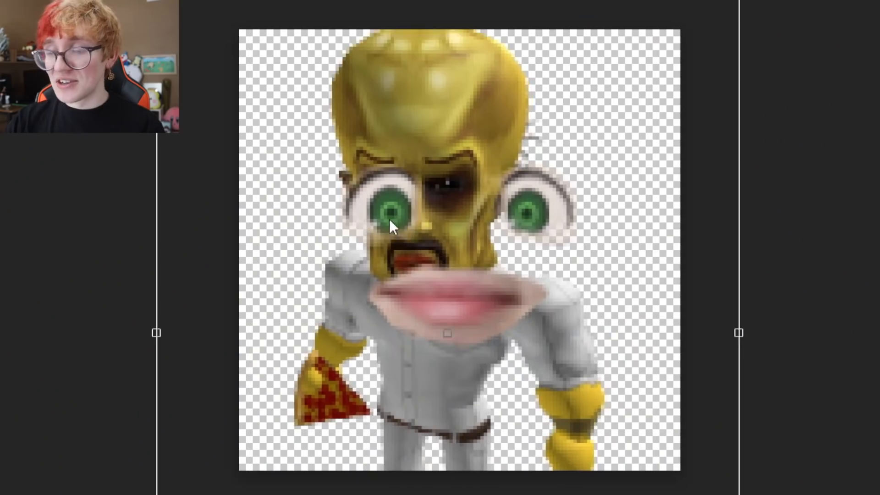
# Step: Adjust and commit the Temprist layer, then lasso its right yellow eyebrow
pyautogui.moveTo(389, 219)
pyautogui.mouseDown()
pyautogui.moveTo(385, 212)
pyautogui.moveTo(405, 212)
pyautogui.mouseUp()
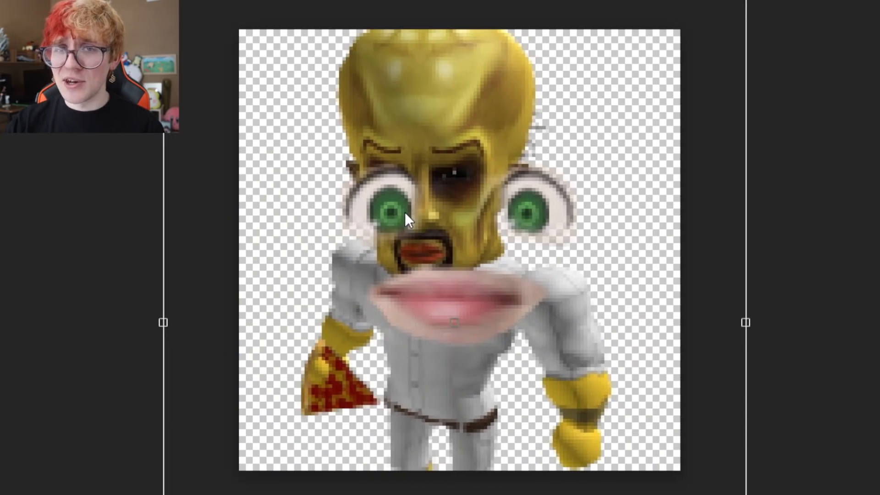
pyautogui.press('Return')
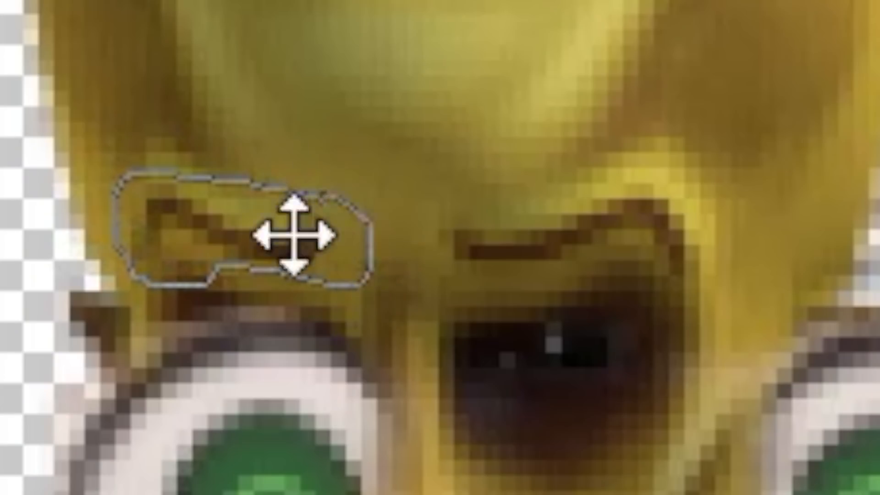
pyautogui.press('Delete')
pyautogui.hotkey('ctrl', 'v')
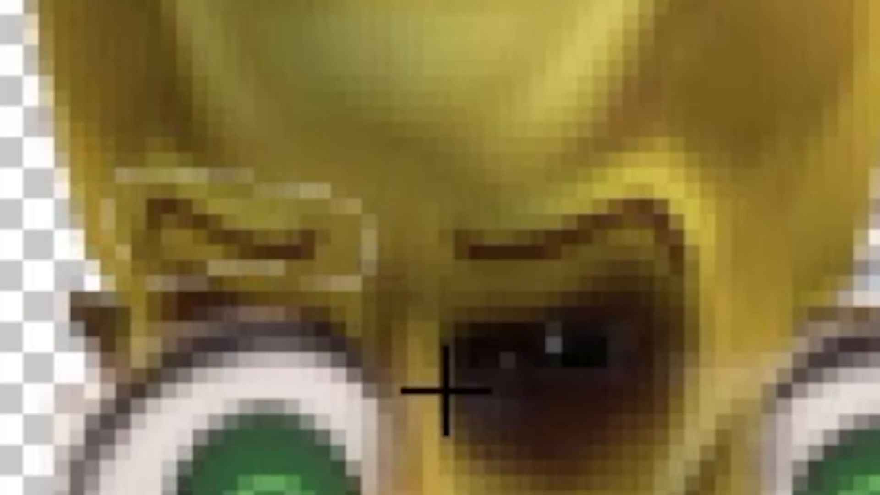
pyautogui.moveTo(472, 197); pyautogui.dragTo(432, 272)
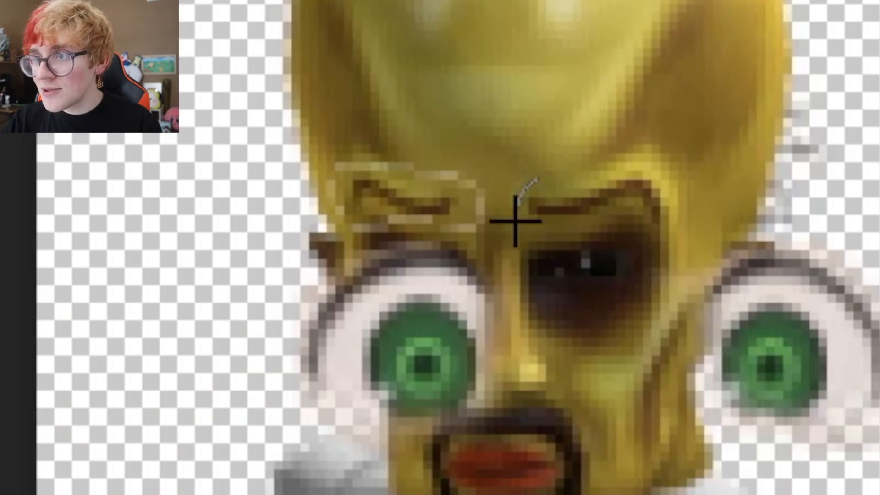
pyautogui.moveTo(604, 118); pyautogui.dragTo(541, 178)
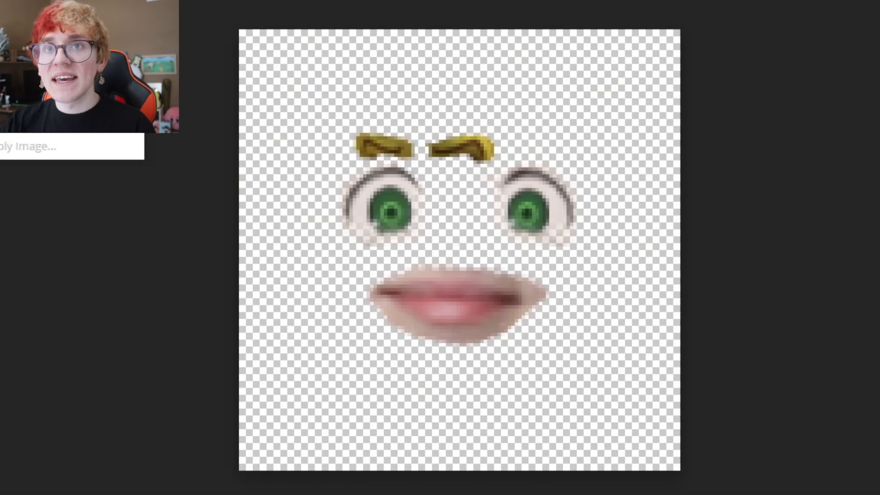
# Step: Scale up the eyebrow pair, tilt it slightly, and lower the right eyebrow toward its eye
pyautogui.click(14, 206)
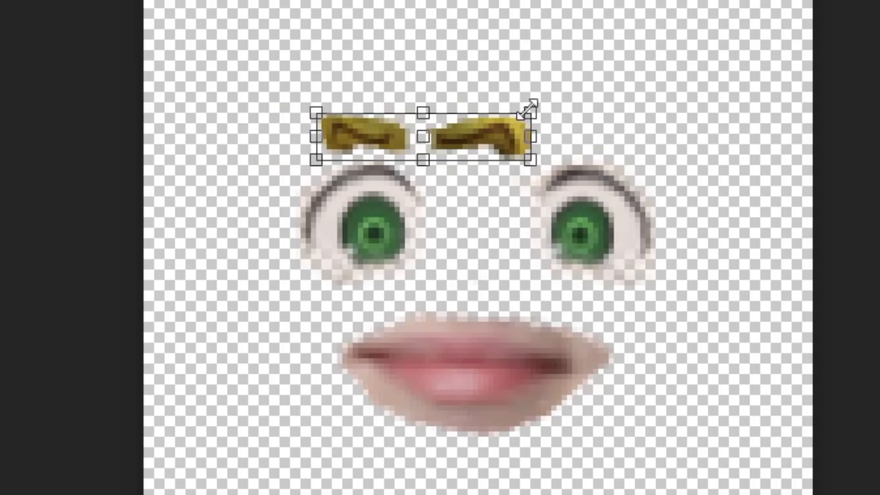
pyautogui.moveTo(529, 110); pyautogui.dragTo(635, 89)
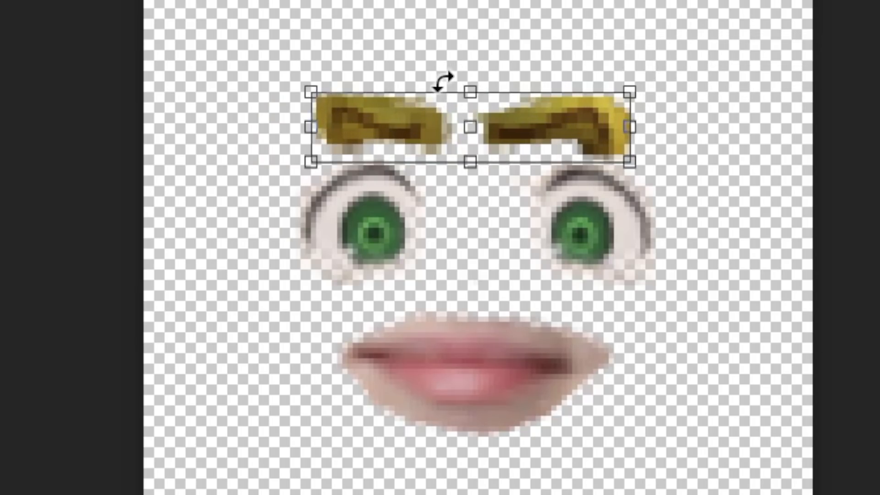
pyautogui.moveTo(442, 83); pyautogui.dragTo(439, 79)
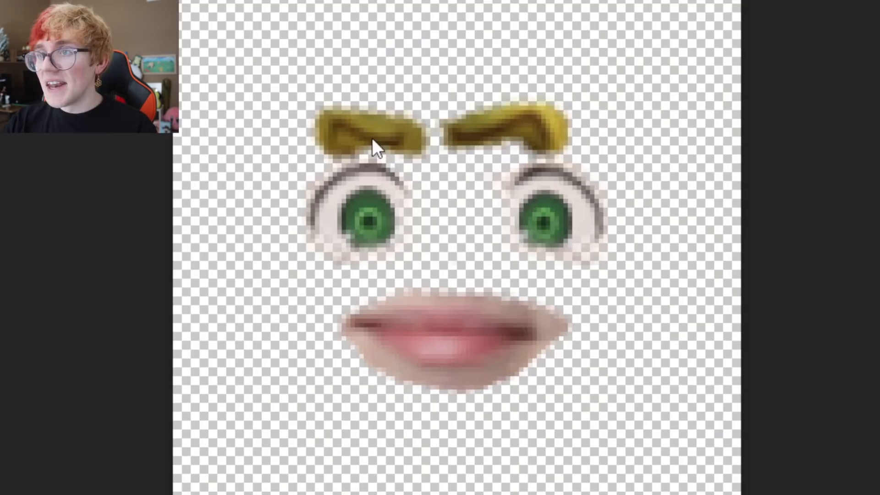
pyautogui.moveTo(372, 139); pyautogui.dragTo(426, 153)
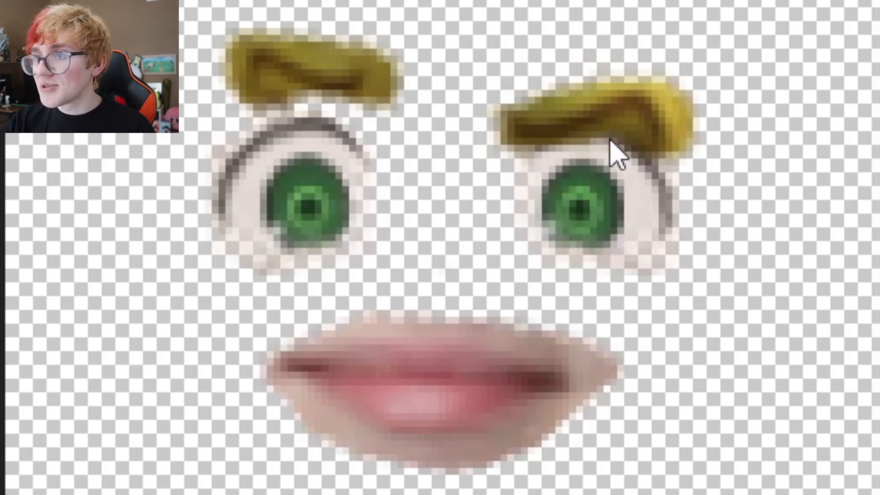
pyautogui.moveTo(610, 140)
pyautogui.mouseDown()
pyautogui.moveTo(621, 153)
pyautogui.moveTo(622, 136)
pyautogui.moveTo(611, 133)
pyautogui.mouseUp()
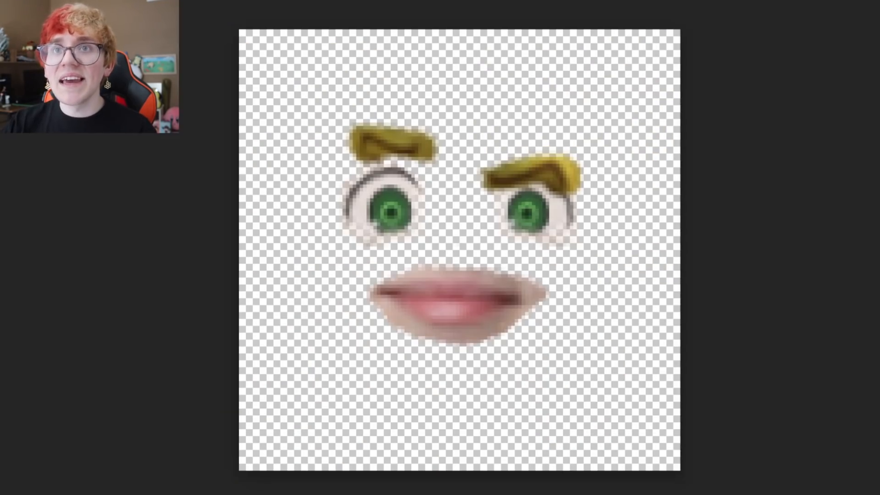
# Step: Rotate the right eyebrow so it slants inward toward the nose
pyautogui.click(1, 1)
pyautogui.click(8, 211)
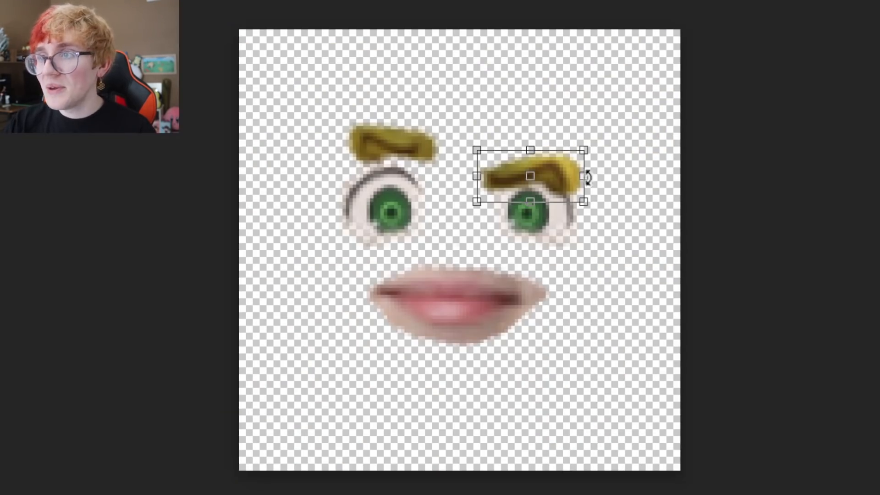
pyautogui.moveTo(503, 142); pyautogui.dragTo(498, 155)
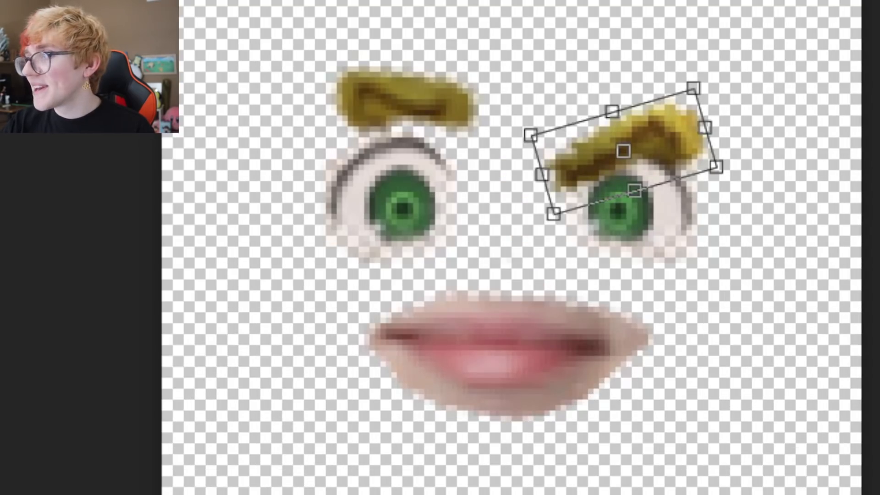
pyautogui.press('Return')
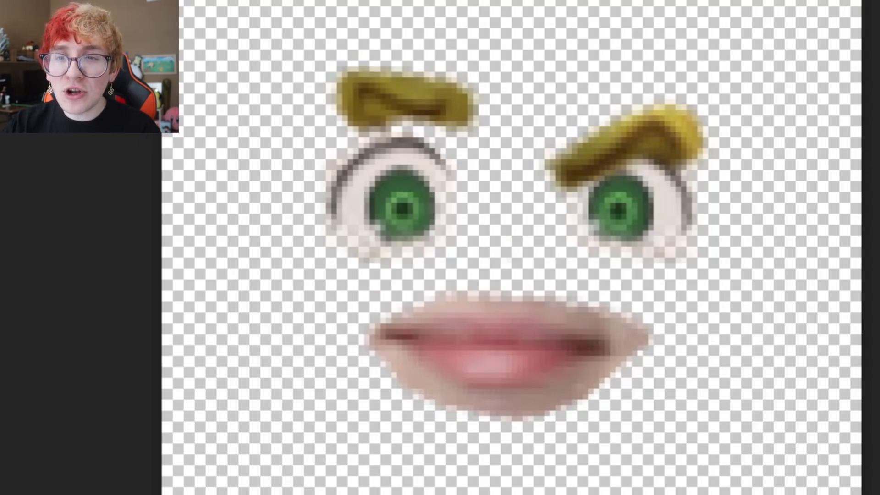
pyautogui.hotkey('ctrl', 't')
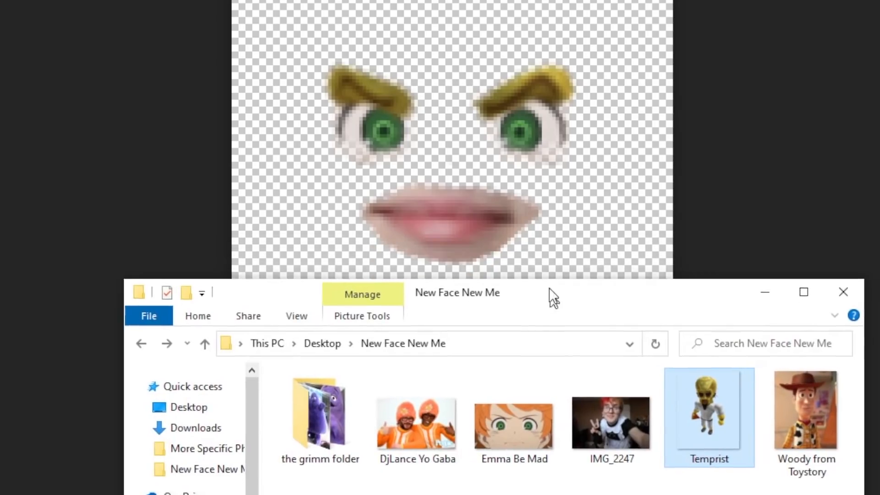
# Step: Place the Woody picture onto the face canvas and commit its position
pyautogui.moveTo(552, 297); pyautogui.dragTo(464, 171)
pyautogui.moveTo(792, 311); pyautogui.dragTo(463, 132)
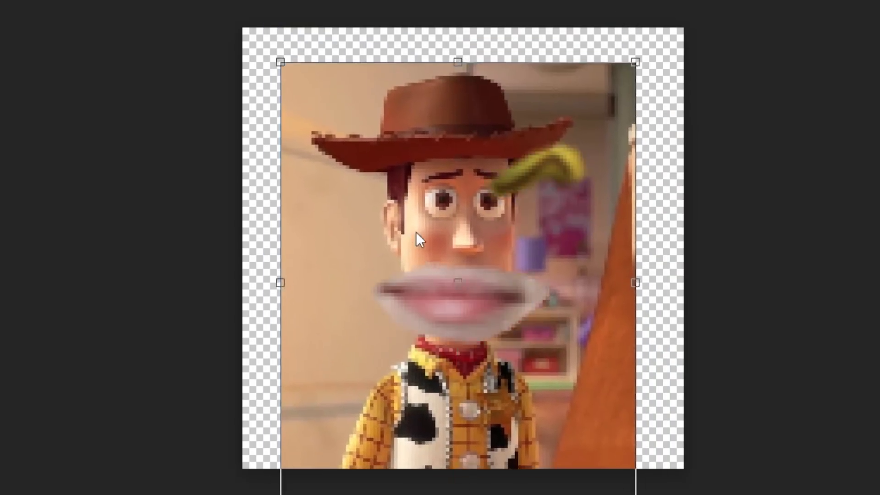
pyautogui.moveTo(417, 239); pyautogui.dragTo(398, 262)
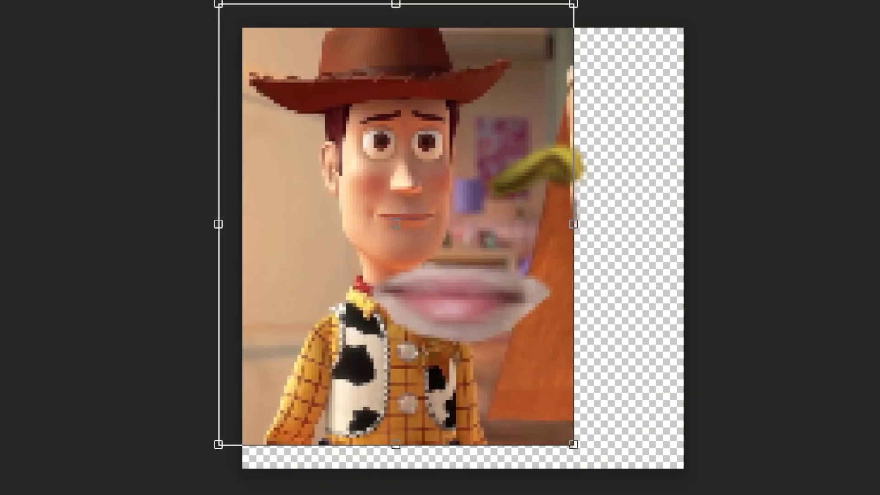
pyautogui.press('Return')
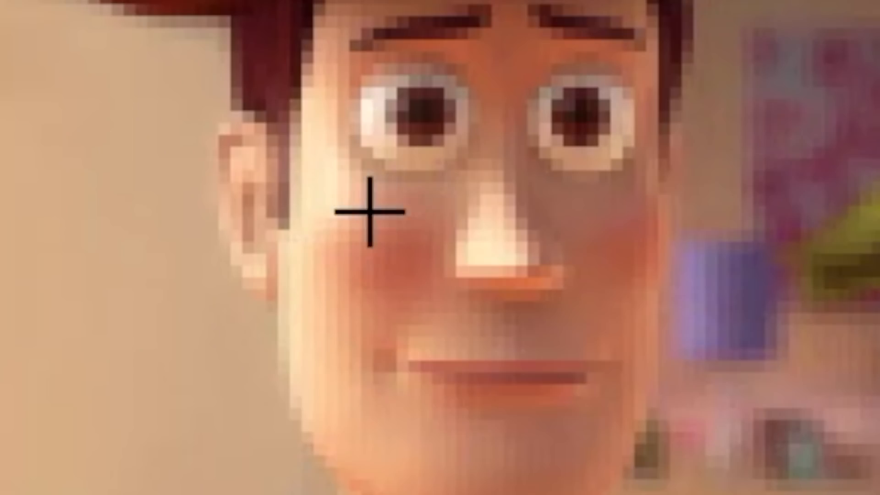
# Step: Cut a cheek patch from Woody, shrink it to a ~12×12 px blush dot beside the lips, and duplicate it
pyautogui.moveTo(370, 173)
pyautogui.mouseDown()
pyautogui.moveTo(359, 205)
pyautogui.moveTo(376, 211)
pyautogui.mouseUp()
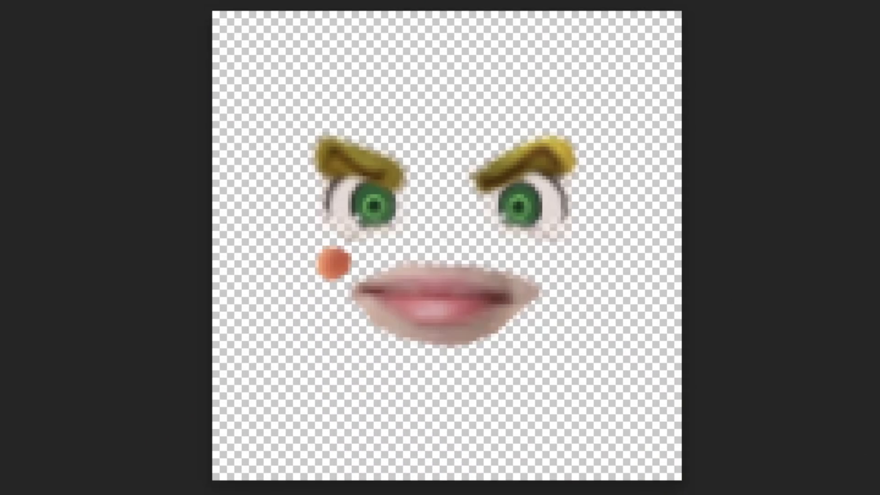
pyautogui.click(44, 210)
pyautogui.moveTo(357, 238); pyautogui.dragTo(367, 231)
pyautogui.moveTo(346, 260); pyautogui.dragTo(338, 266)
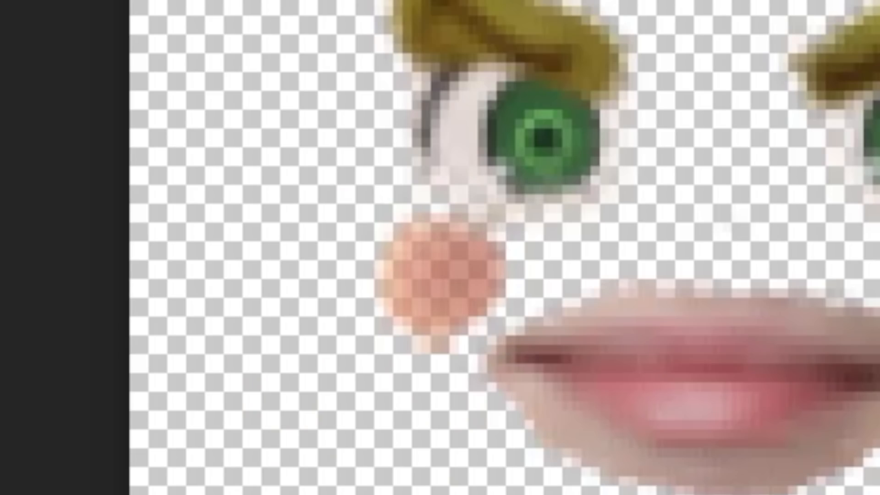
pyautogui.hotkey('ctrl', 'j')
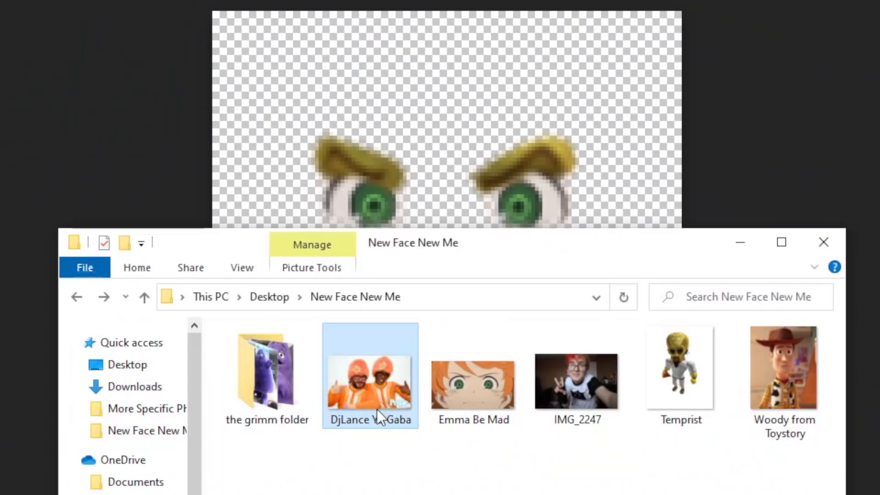
# Step: Place the DJ Lance orange-costume photo, then enlarge, straighten and position it on the canvas
pyautogui.moveTo(377, 409); pyautogui.dragTo(387, 131)
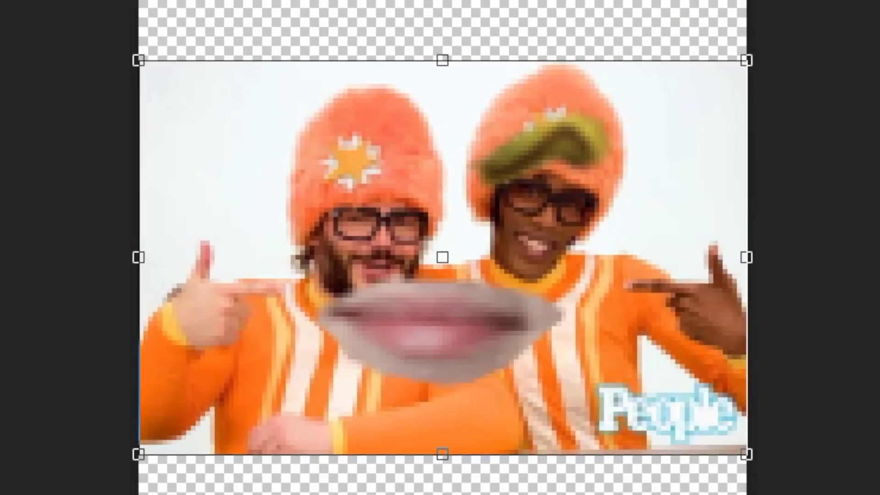
pyautogui.moveTo(748, 61); pyautogui.dragTo(879, 2)
pyautogui.moveTo(642, 72); pyautogui.dragTo(515, 66)
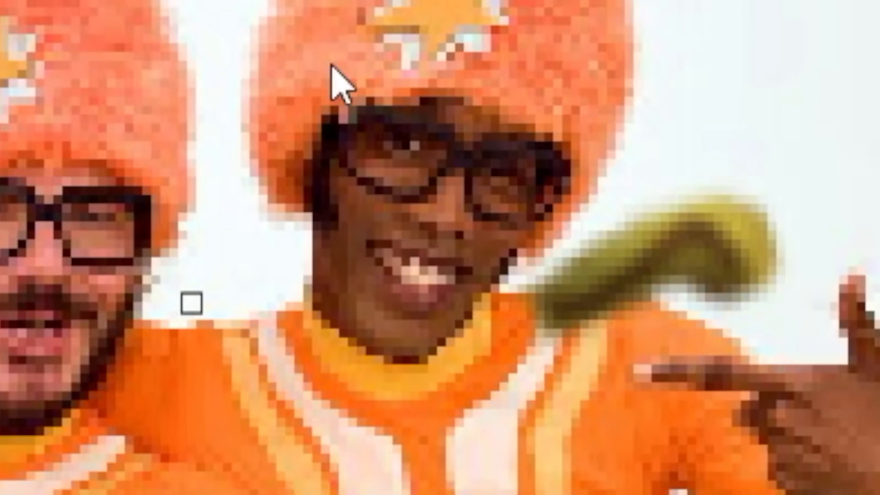
pyautogui.moveTo(337, 80)
pyautogui.mouseDown()
pyautogui.moveTo(260, 142)
pyautogui.moveTo(289, 128)
pyautogui.moveTo(336, 76)
pyautogui.mouseUp()
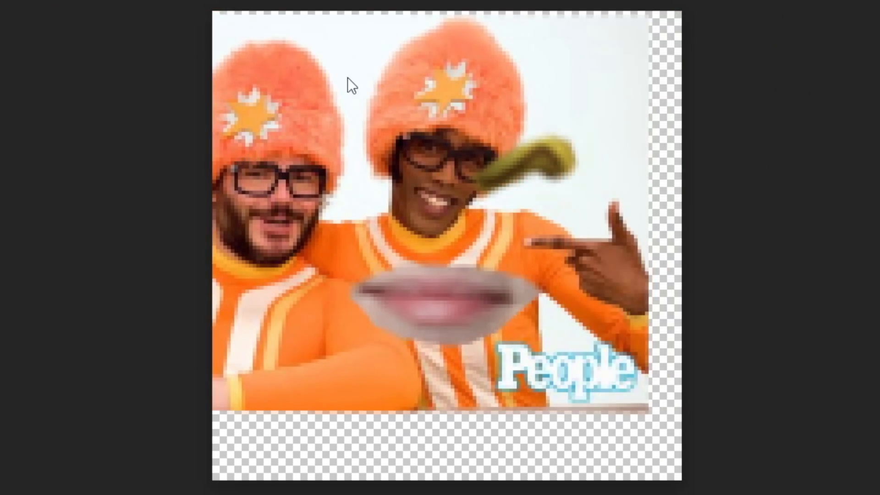
pyautogui.moveTo(347, 79); pyautogui.dragTo(236, 73)
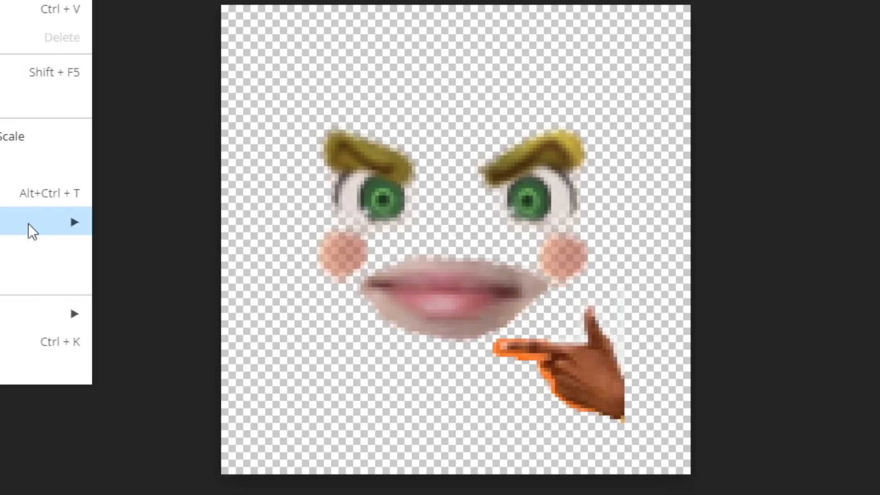
# Step: Flip the pointing-hand copy horizontally and move it left below the mouth
pyautogui.moveTo(29, 224)
pyautogui.click(152, 489)
pyautogui.moveTo(533, 379); pyautogui.dragTo(330, 378)
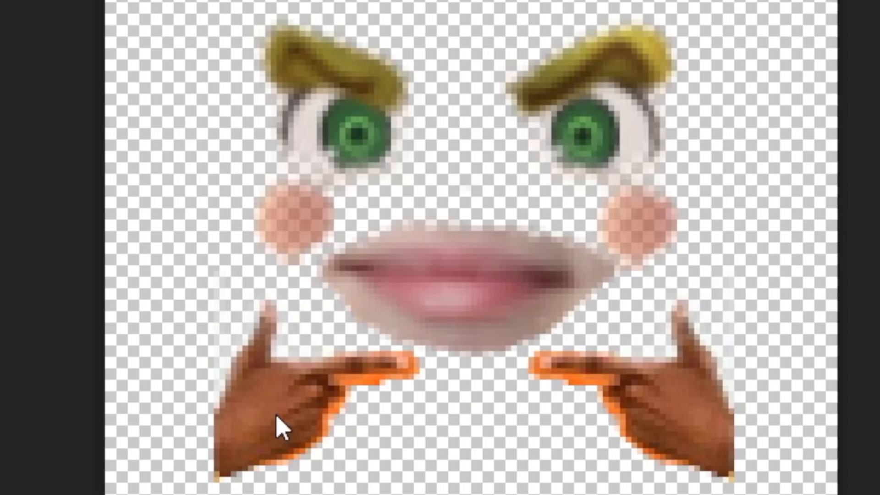